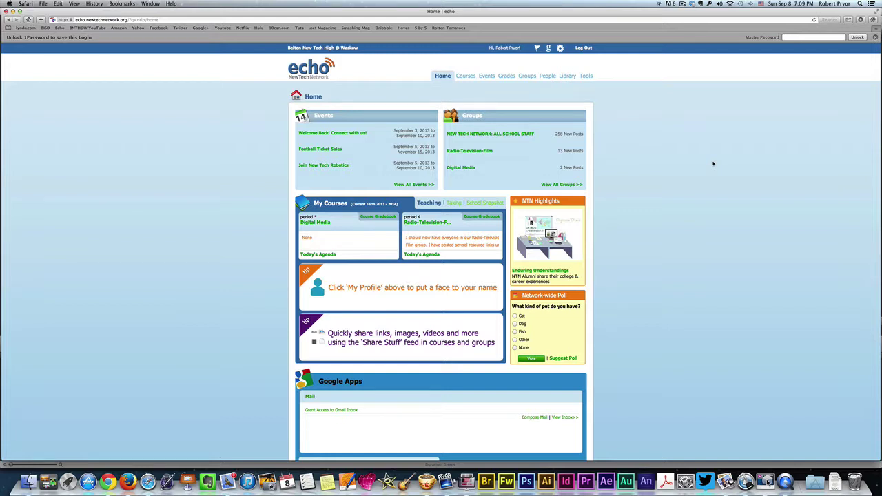
Step: Search the Mac for "quic" and launch QuickTime Player
{"action": "key", "text": "super+space"}
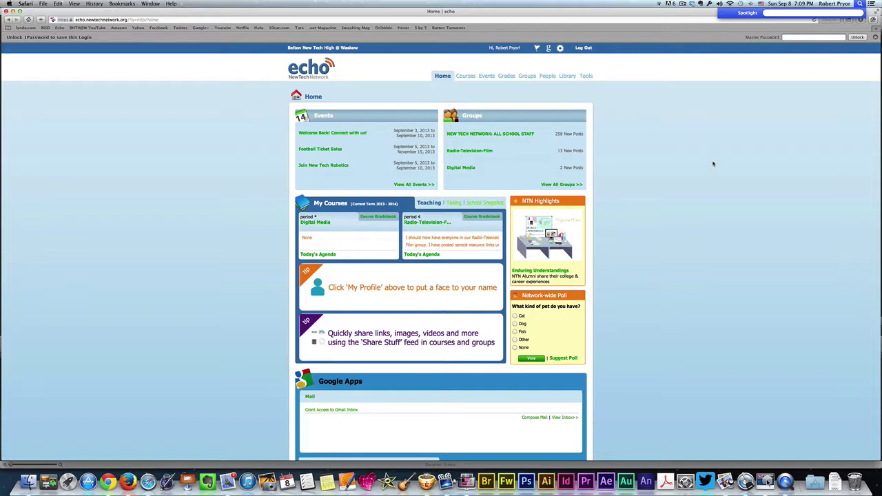
{"action": "type", "text": "quic"}
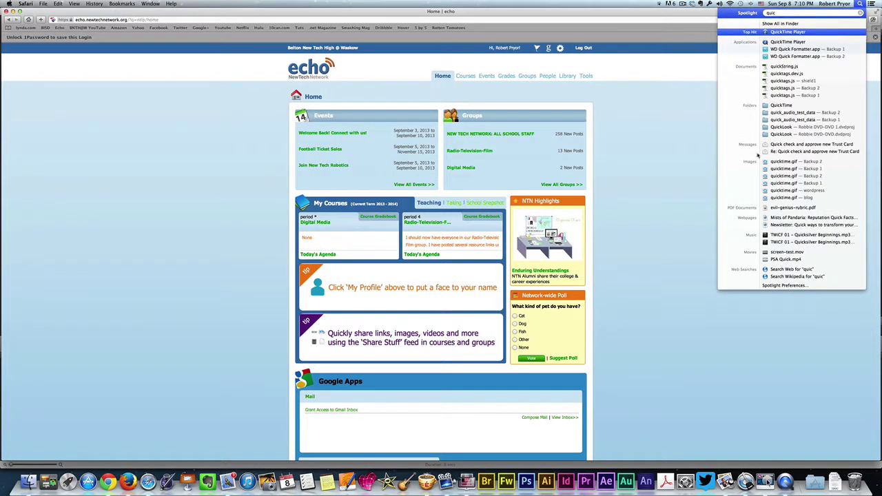
{"action": "mouse_move", "coordinate": [761, 152]}
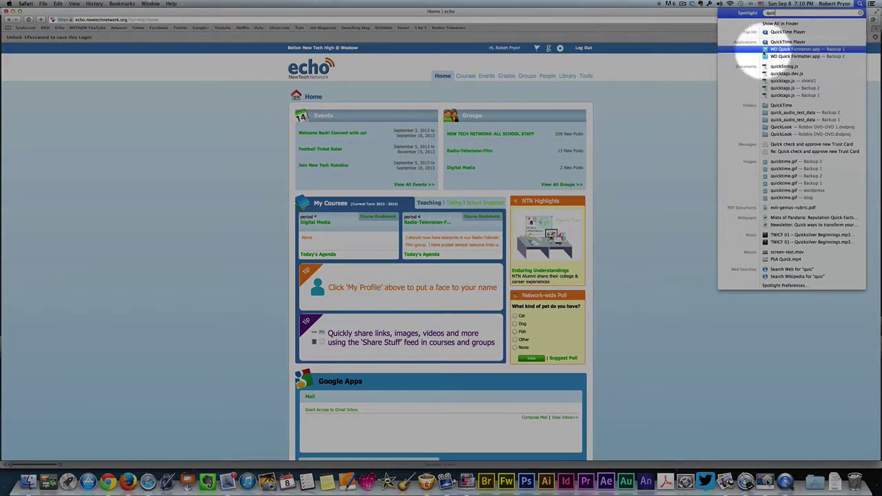
{"action": "left_click", "coordinate": [783, 42]}
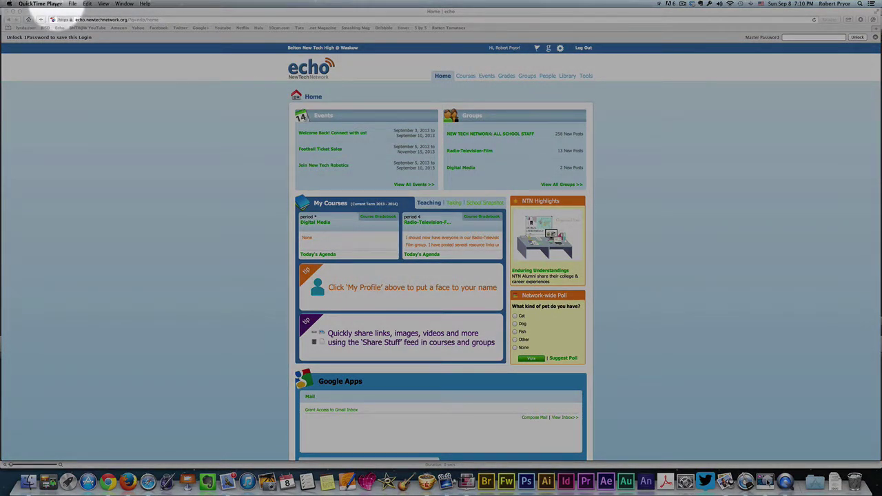
Step: Create a new screen recording and start recording the full screen
{"action": "left_click", "coordinate": [73, 5]}
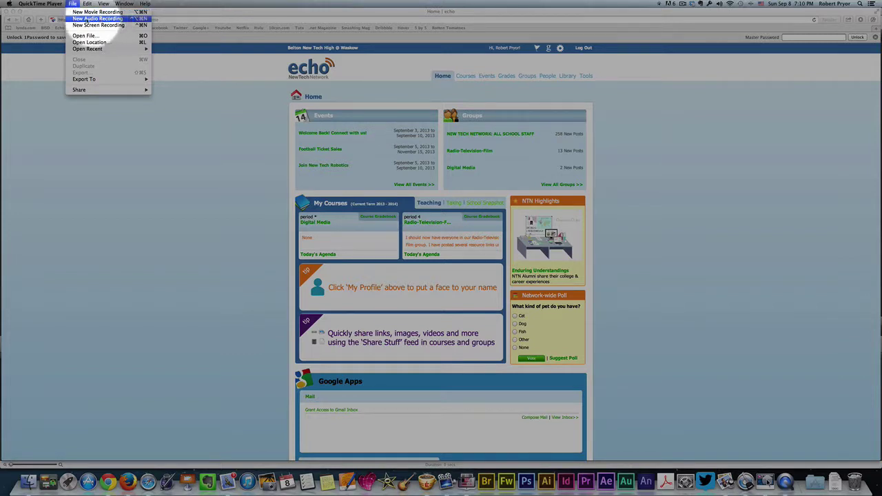
{"action": "left_click", "coordinate": [98, 25]}
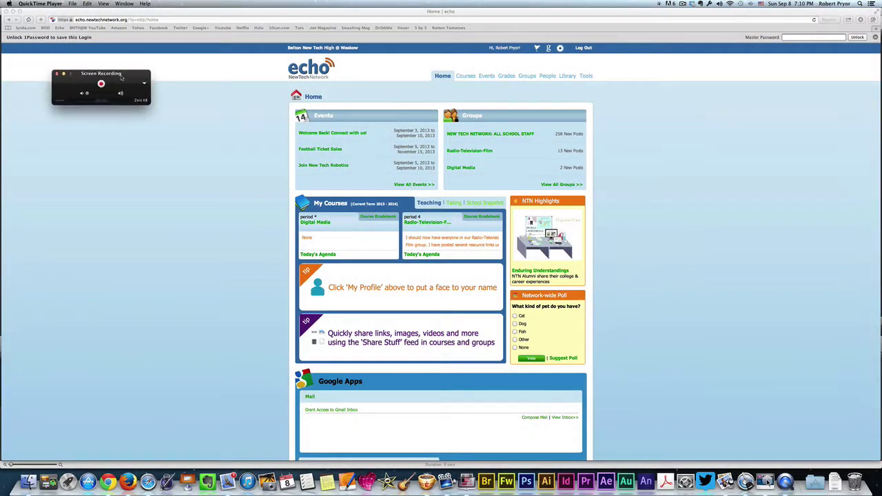
{"action": "left_click_drag", "start_coordinate": [121, 78], "coordinate": [145, 84]}
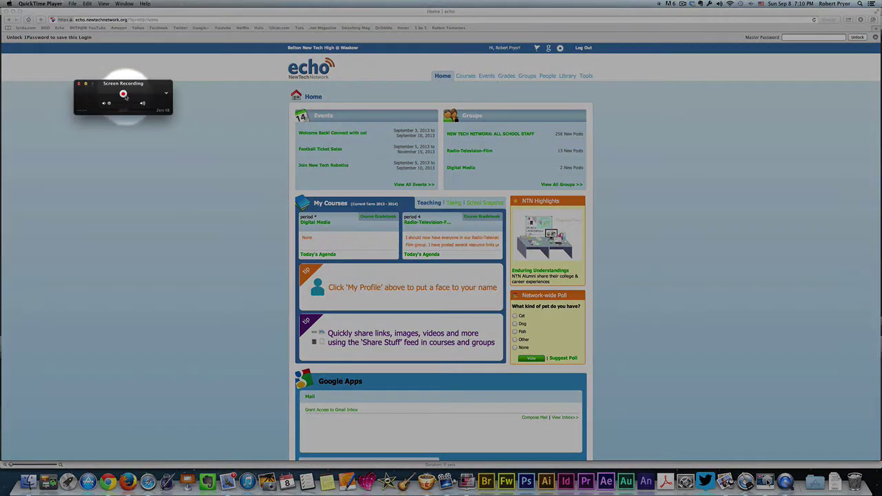
{"action": "left_click", "coordinate": [124, 95]}
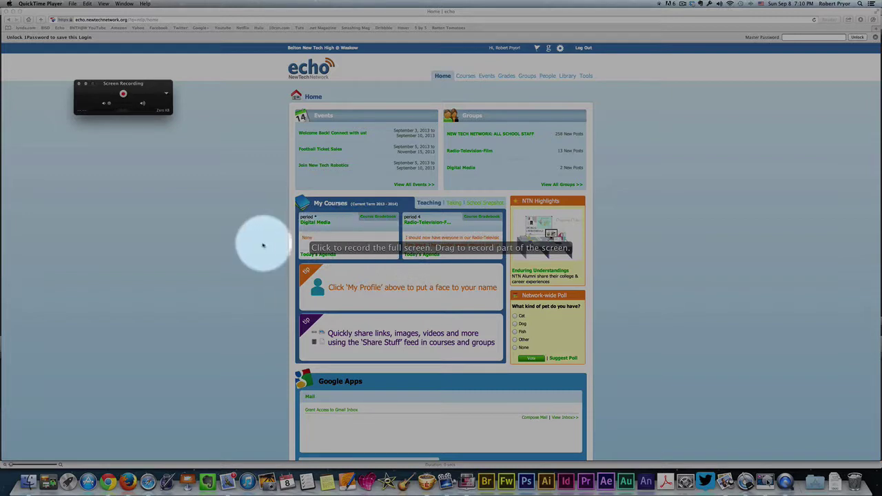
{"action": "left_click", "coordinate": [230, 241]}
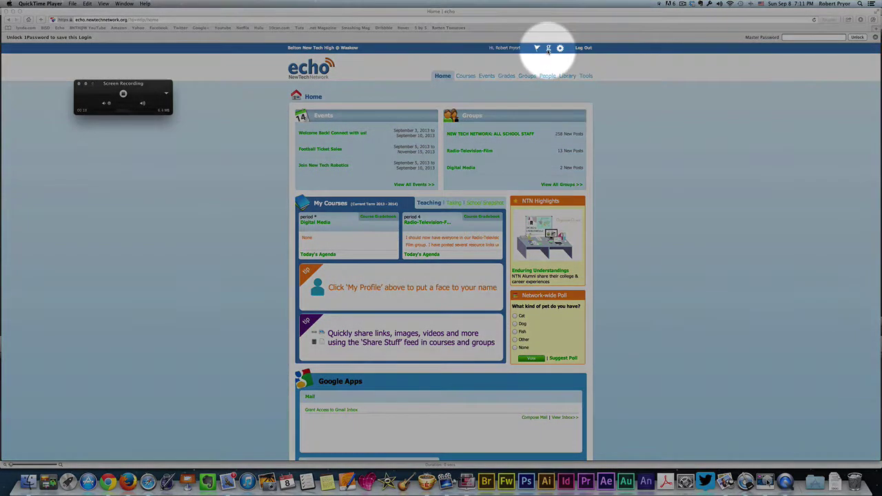
Step: Switch to Safari, open Gmail from echo's Google links and go from there to Google Calendar
{"action": "left_click", "coordinate": [547, 51]}
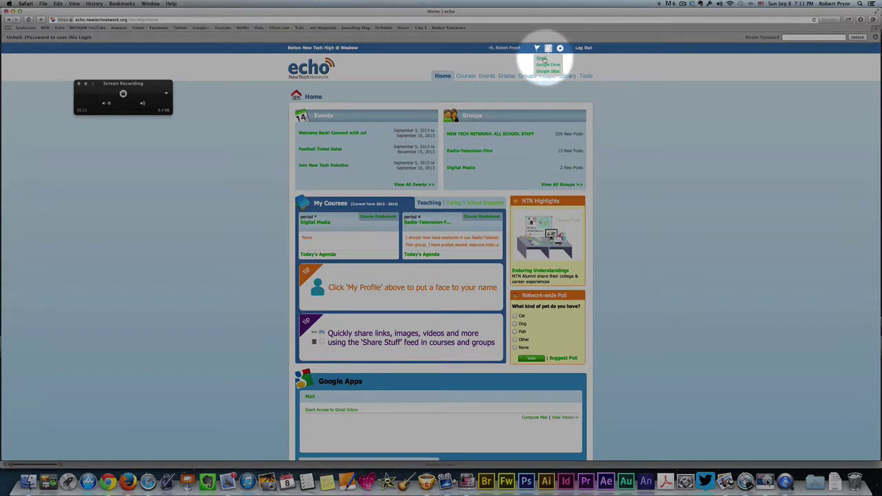
{"action": "key", "text": "super+t"}
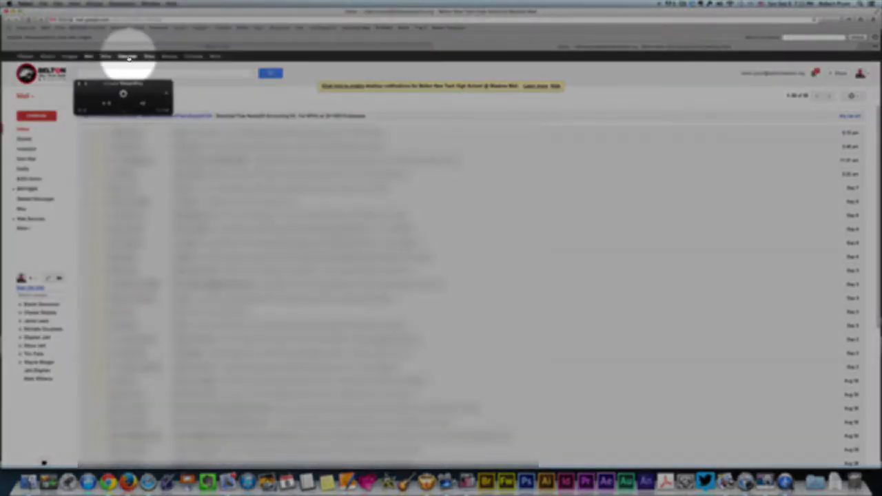
{"action": "left_click", "coordinate": [128, 57]}
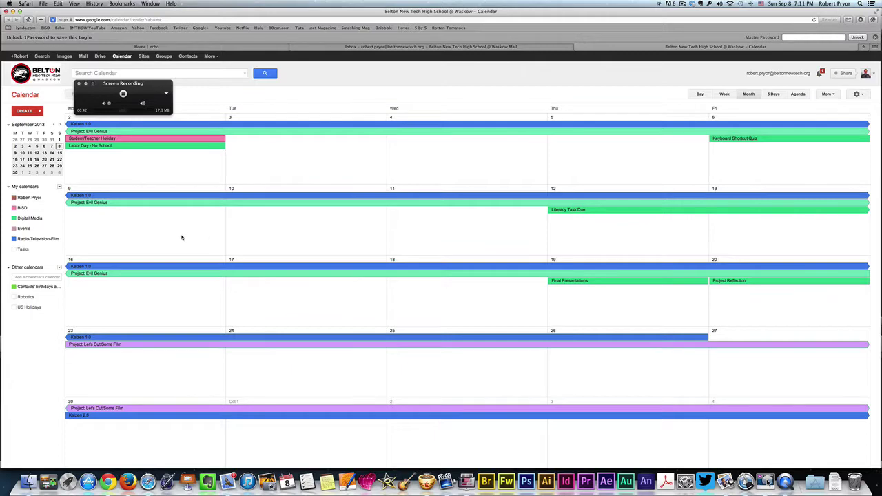
{"action": "left_click", "coordinate": [288, 237]}
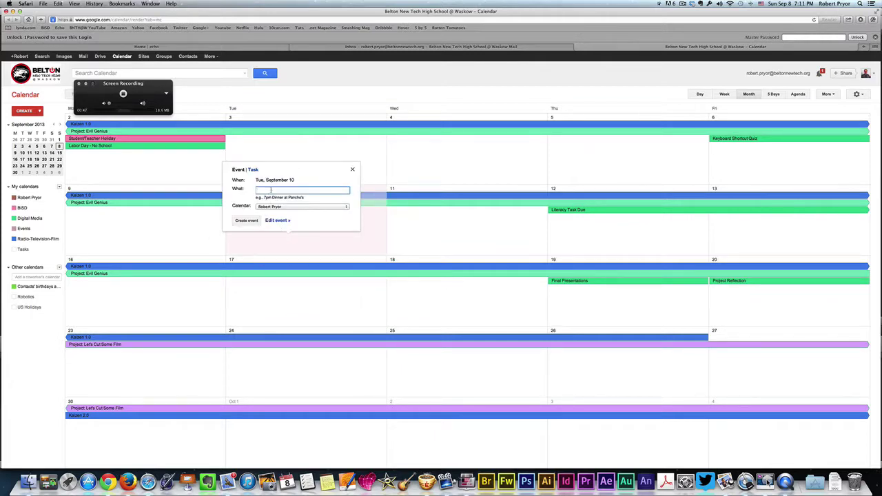
{"action": "left_click", "coordinate": [352, 170]}
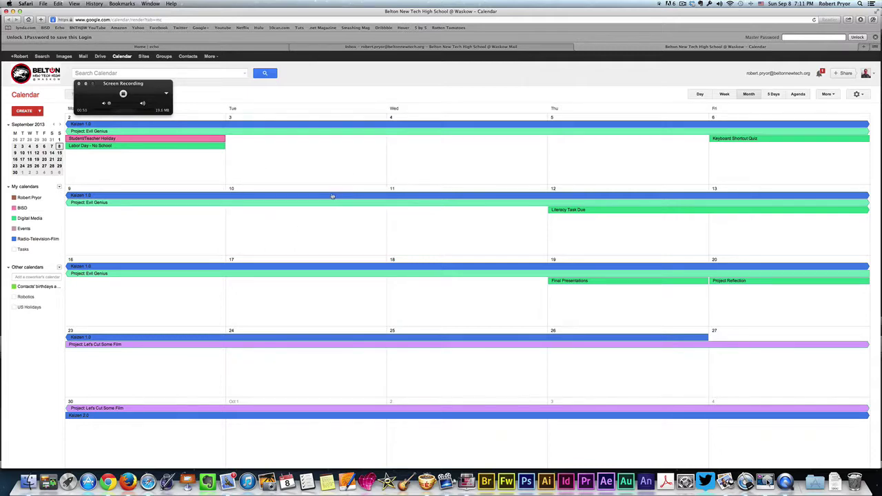
{"action": "key", "text": "F1"}
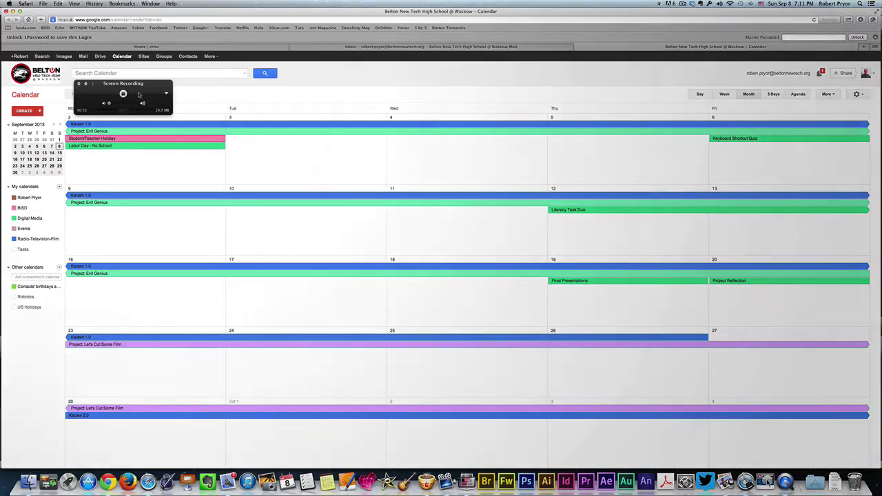
Step: Stop the screen recording in QuickTime Player and play back its opening seconds
{"action": "left_click_drag", "start_coordinate": [140, 86], "coordinate": [160, 89]}
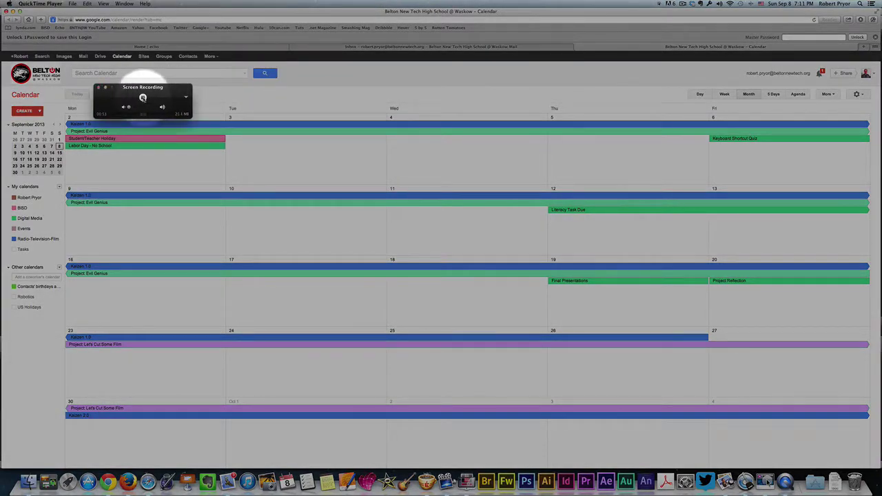
{"action": "left_click", "coordinate": [143, 98]}
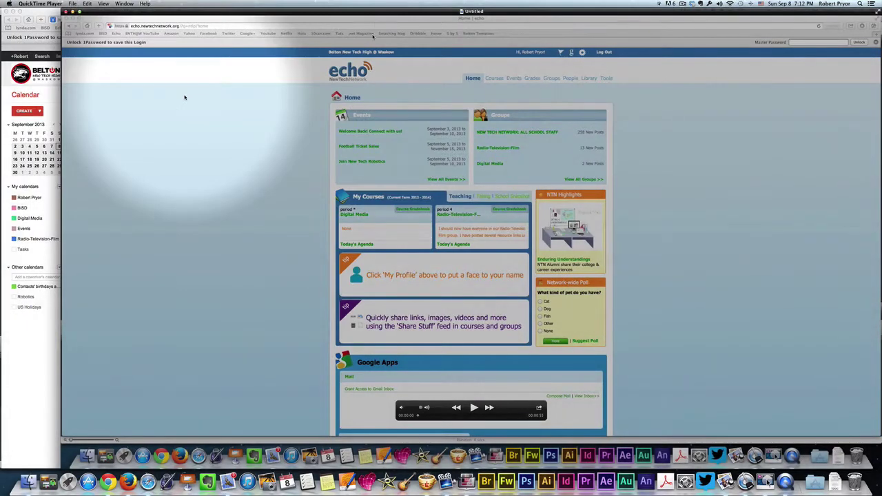
{"action": "left_click_drag", "start_coordinate": [369, 12], "coordinate": [339, 2]}
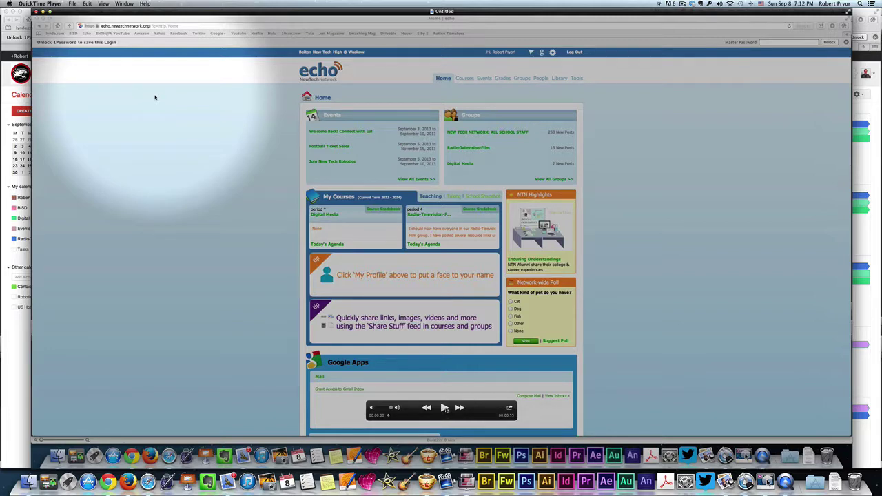
{"action": "left_click", "coordinate": [444, 408]}
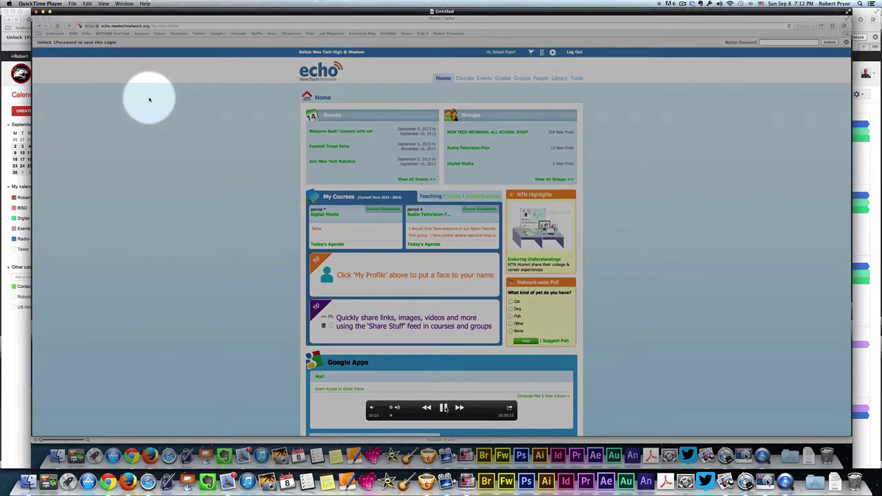
{"action": "left_click", "coordinate": [445, 408]}
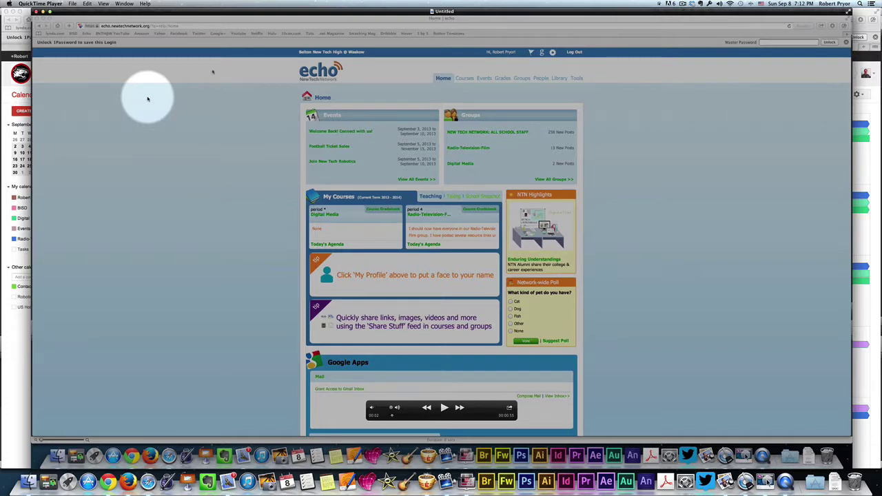
Step: Close the untitled recording, saving it to the Desktop as screen-test-1.mov in 720p format
{"action": "left_click_drag", "start_coordinate": [149, 12], "coordinate": [214, 22]}
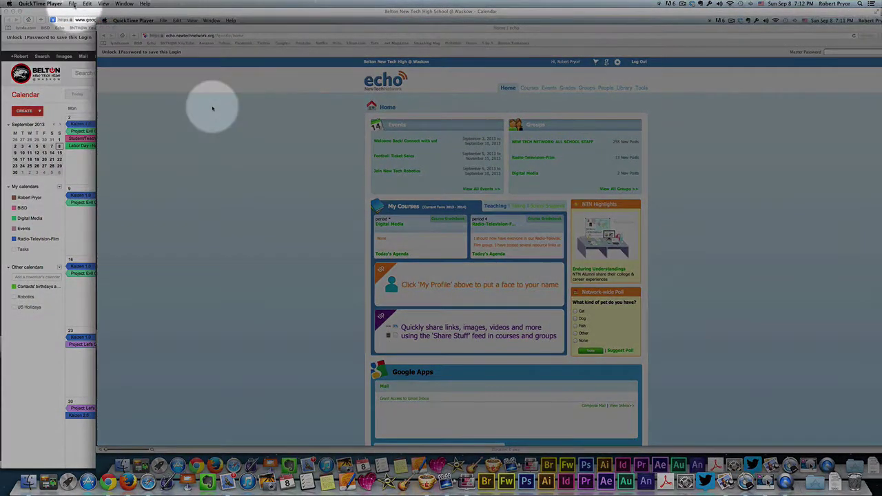
{"action": "left_click", "coordinate": [72, 4]}
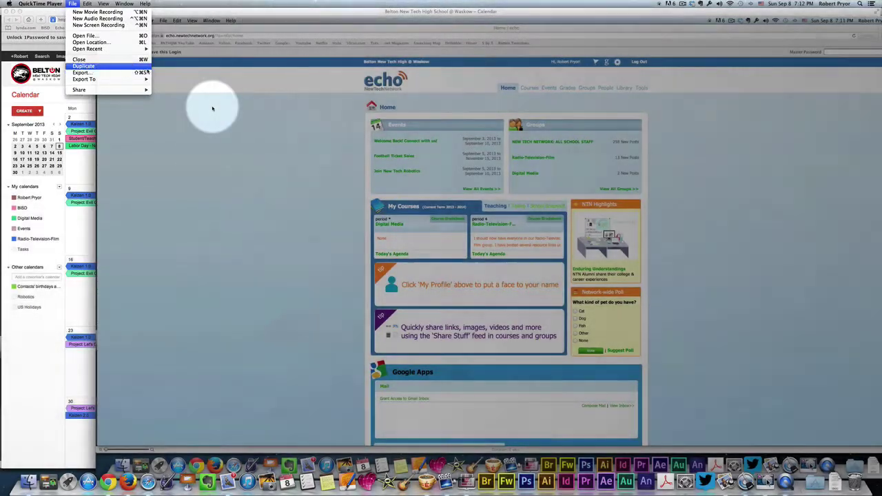
{"action": "left_click", "coordinate": [167, 69]}
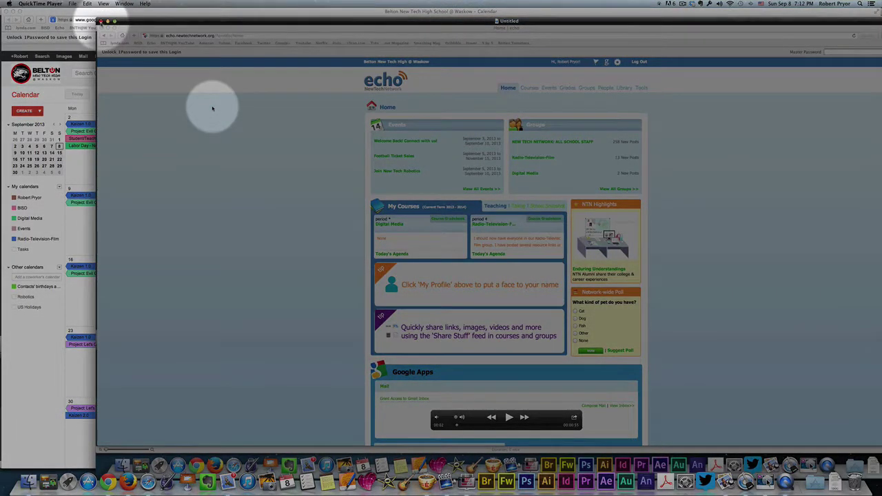
{"action": "key", "text": "super+w"}
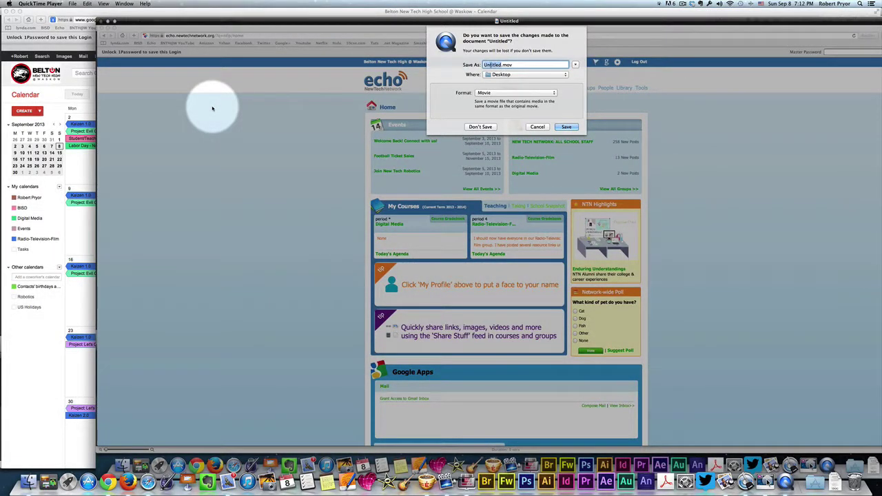
{"action": "type", "text": "screen-test-1"}
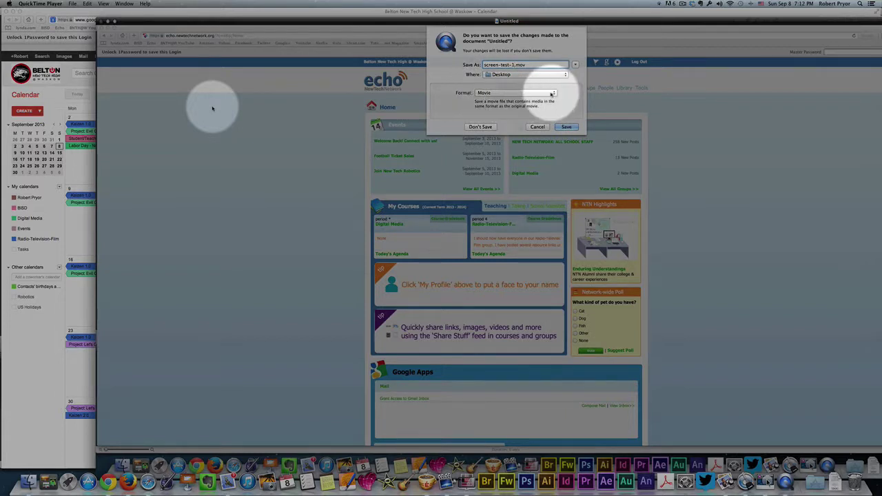
{"action": "left_click", "coordinate": [544, 92]}
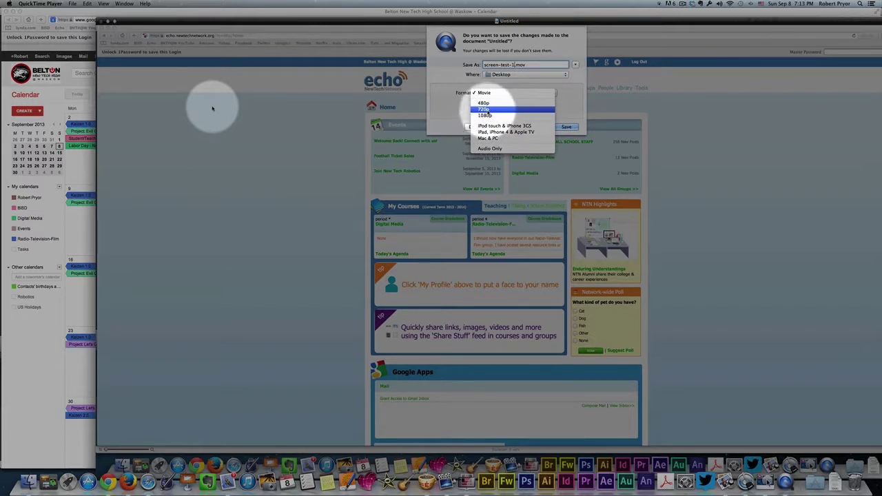
{"action": "left_click", "coordinate": [485, 109]}
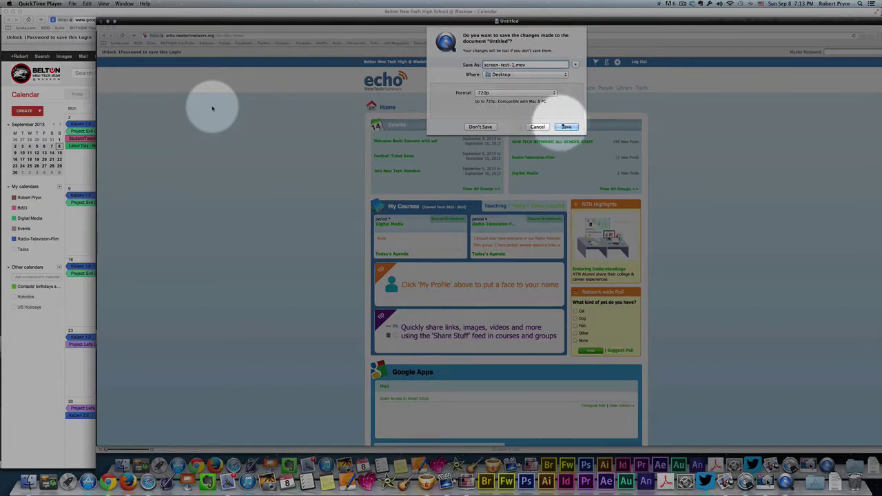
{"action": "left_click", "coordinate": [566, 126]}
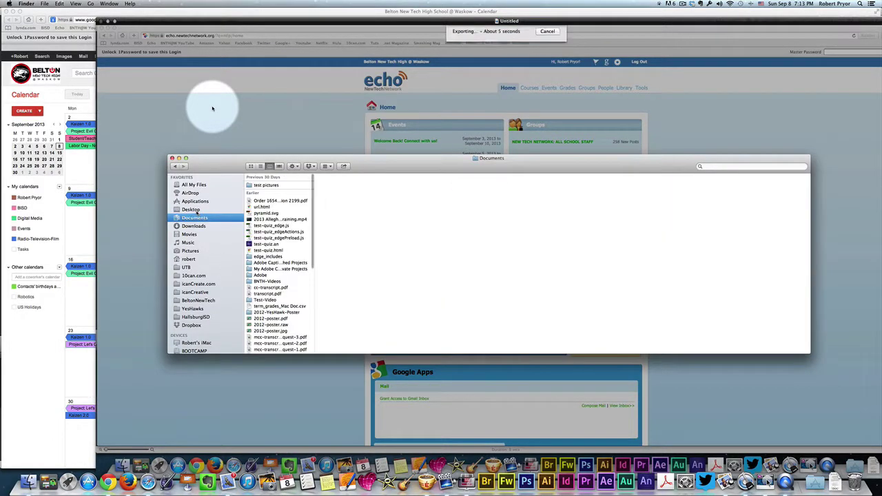
Step: Preview screen-test-1.mov in Finder's Desktop folder
{"action": "left_click", "coordinate": [215, 209]}
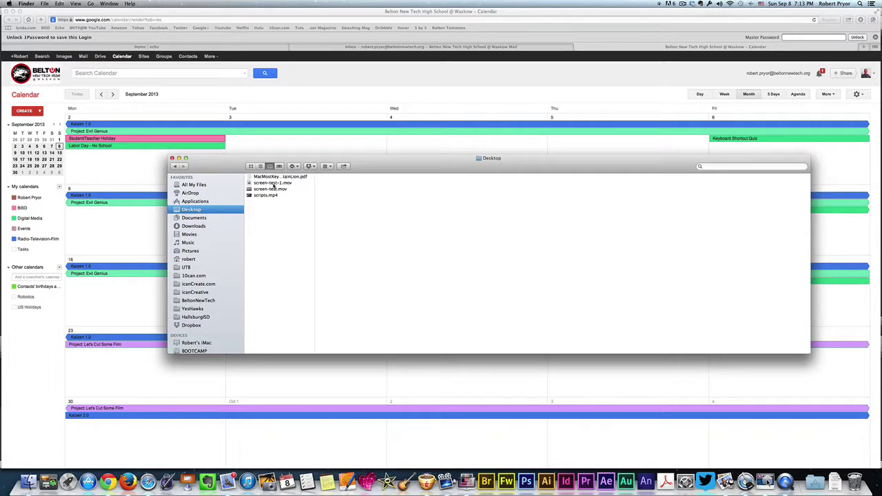
{"action": "left_click", "coordinate": [274, 183]}
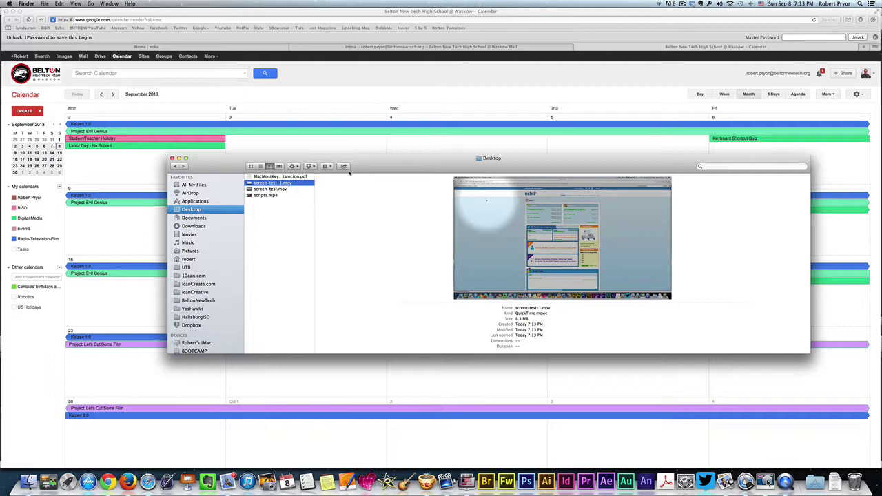
{"action": "left_click_drag", "start_coordinate": [368, 168], "coordinate": [305, 150]}
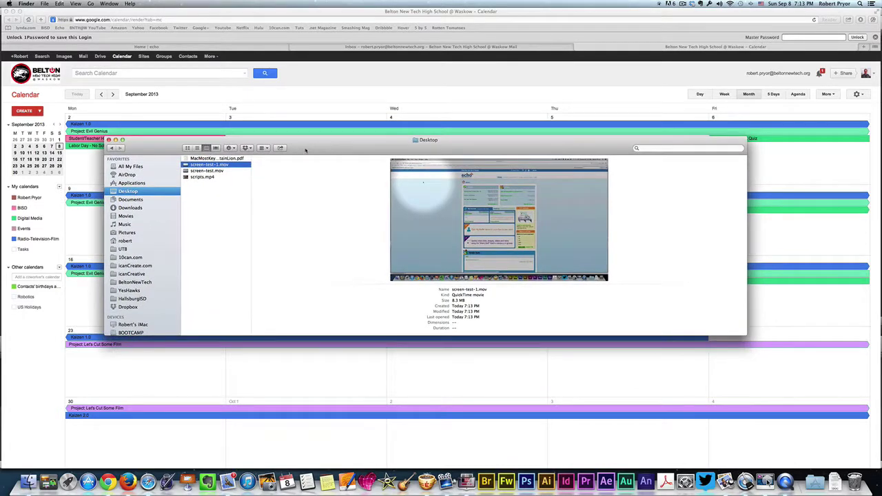